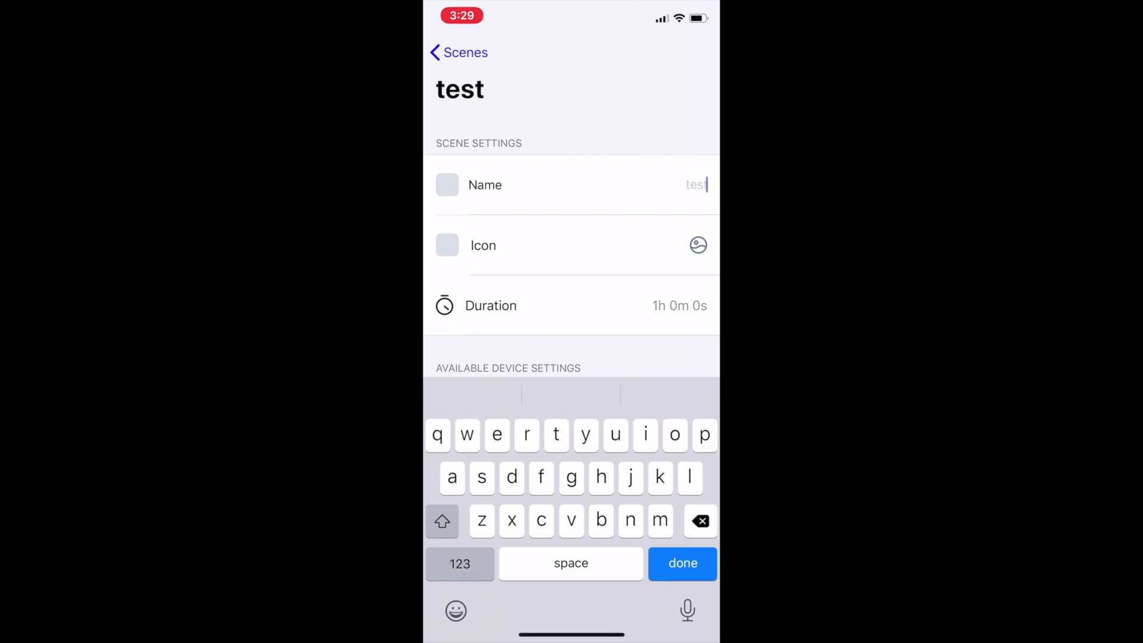
# Step: Rename the test scene as YouTube and return to the list of scenes
pyautogui.write('youru')
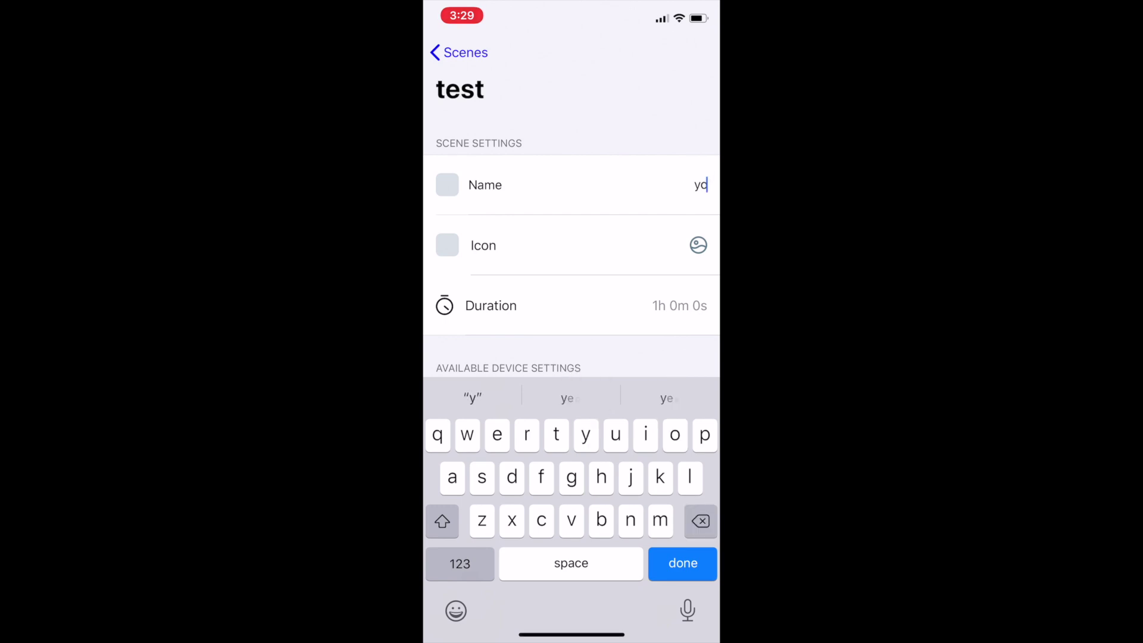
pyautogui.click(671, 397)
pyautogui.click(683, 563)
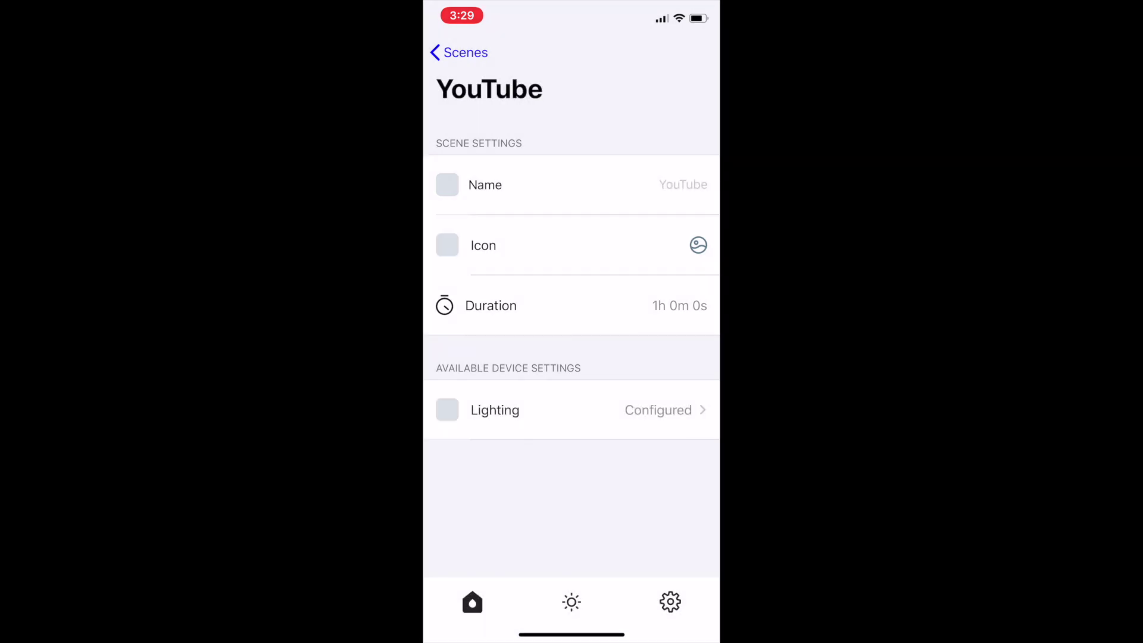
pyautogui.click(458, 52)
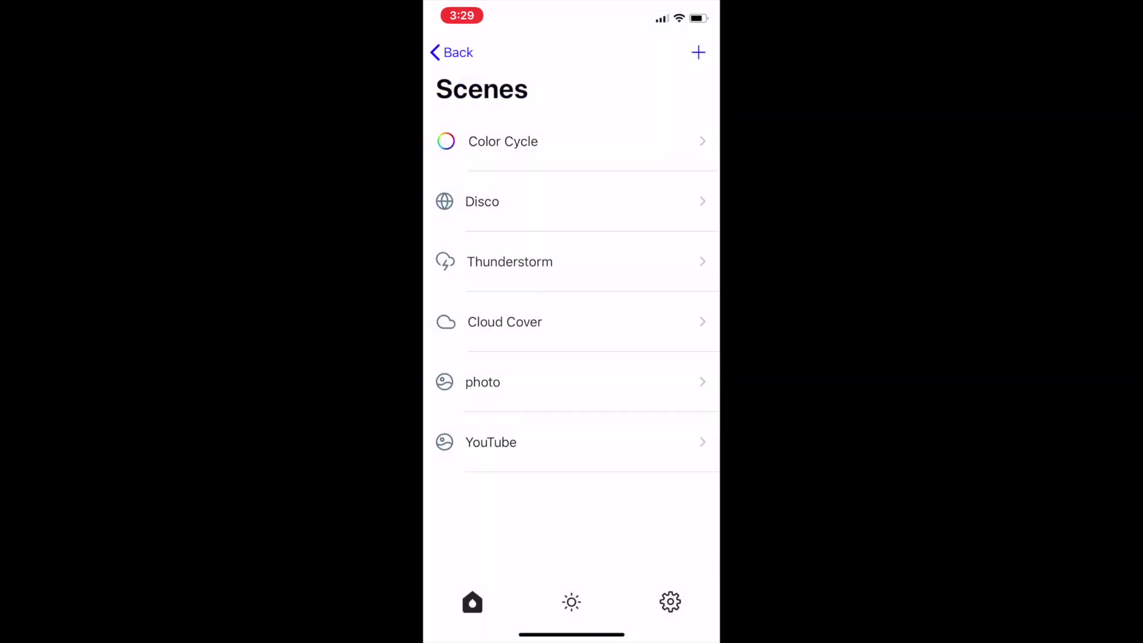
# Step: Return to the Reefer 250 home screen and look through its scenes for the YouTube scene
pyautogui.click(452, 52)
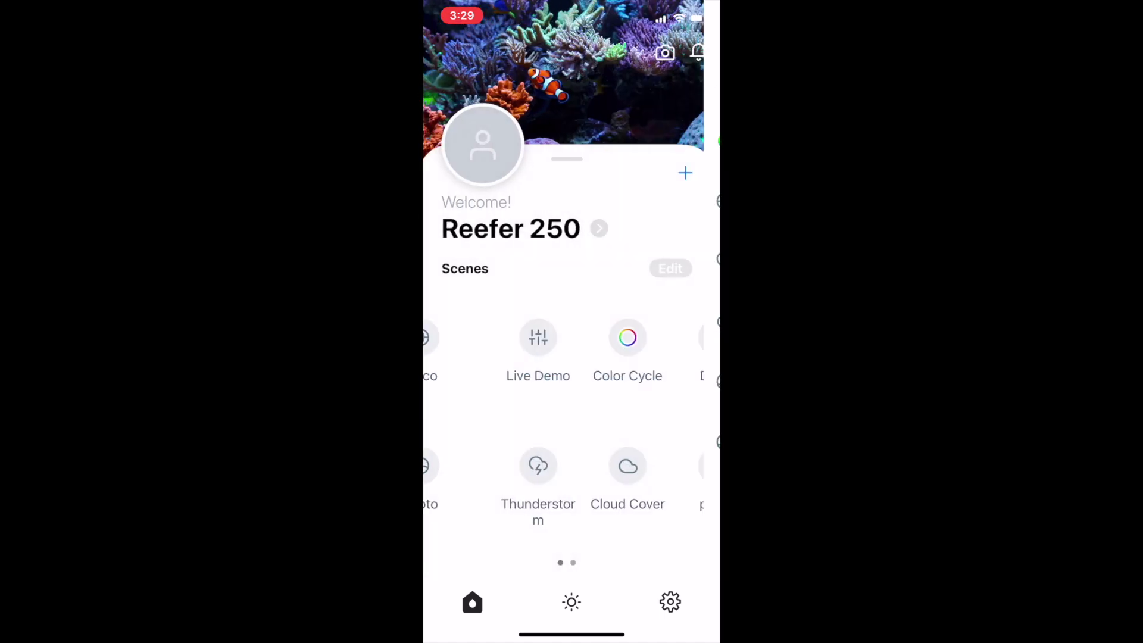
pyautogui.moveTo(654, 417); pyautogui.dragTo(476, 417)
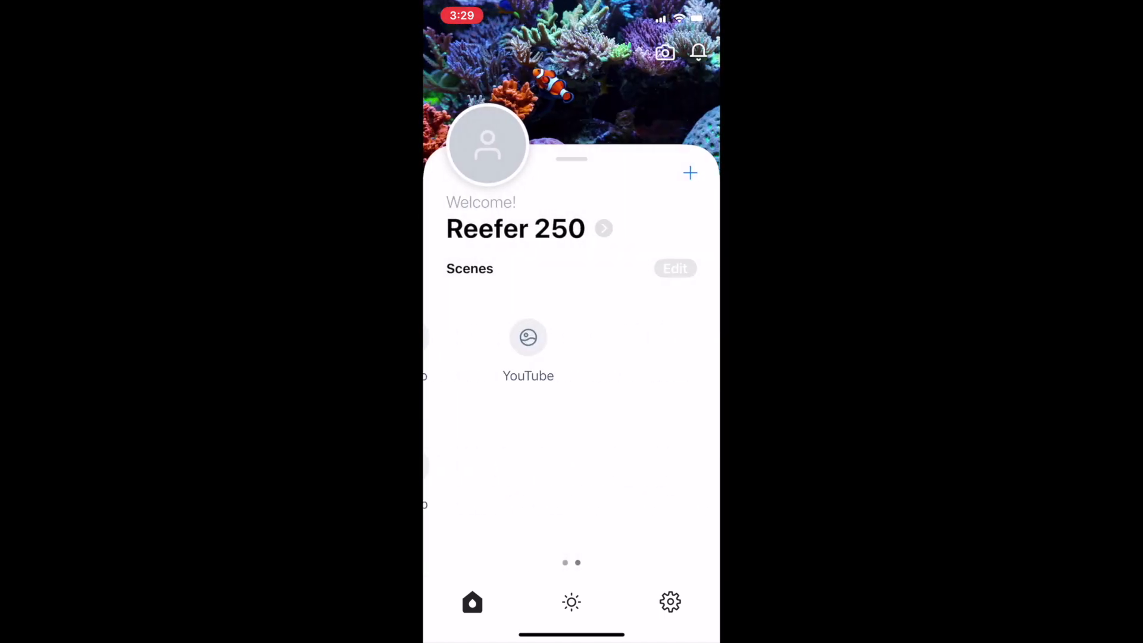
pyautogui.click(482, 337)
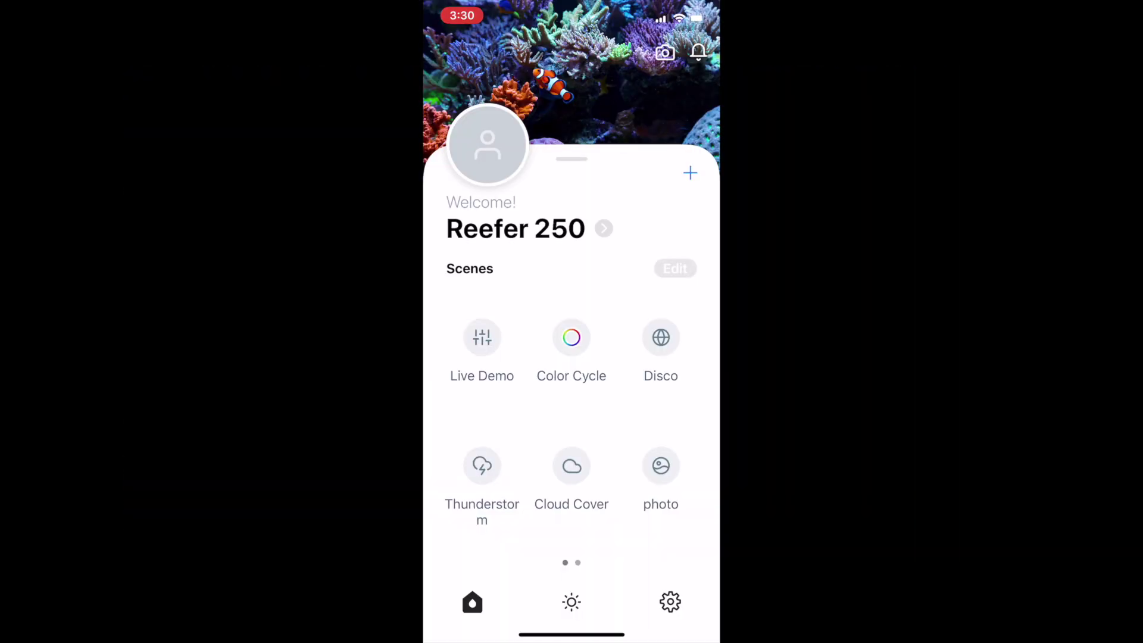
# Step: Check the acclimation period and start intensity in the Reefer 250 lighting settings, and return to the home screen
pyautogui.click(571, 602)
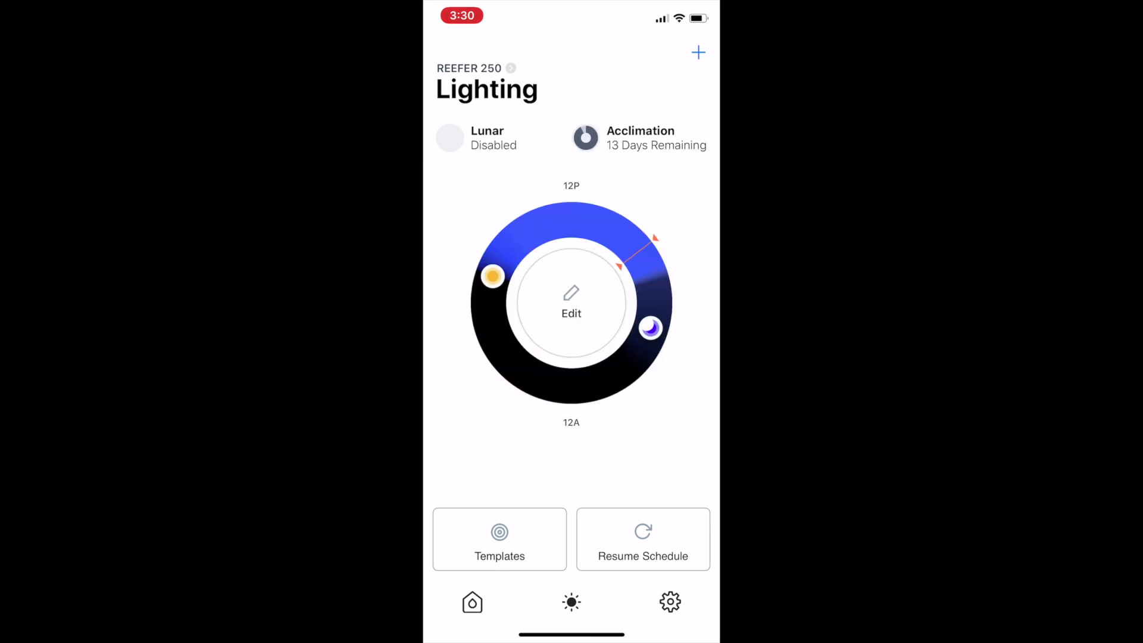
pyautogui.click(640, 137)
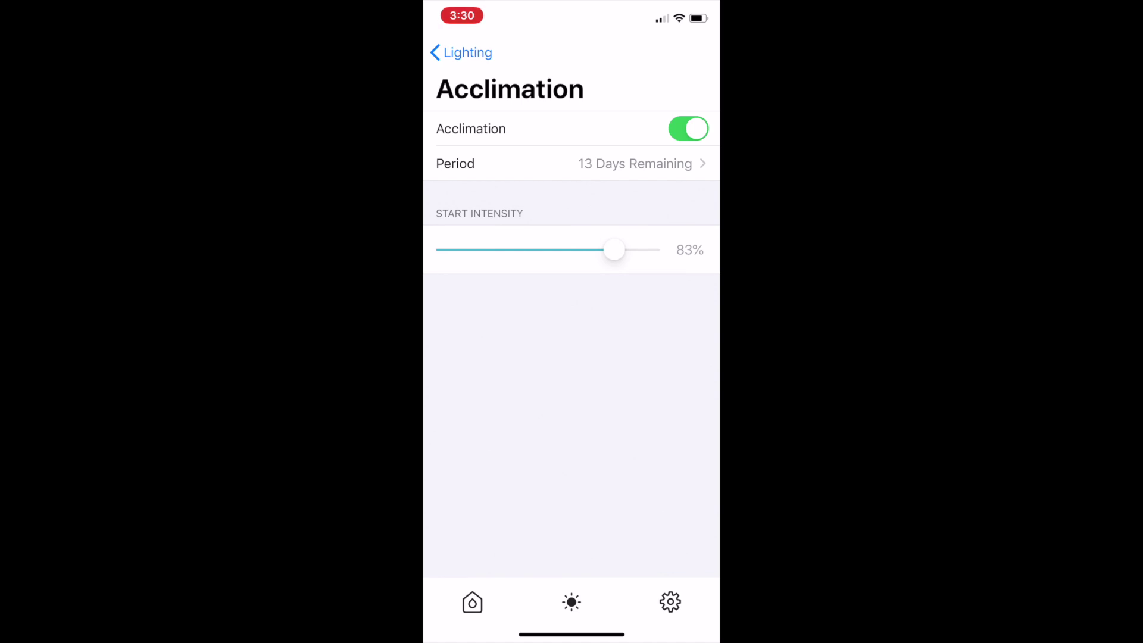
pyautogui.click(462, 53)
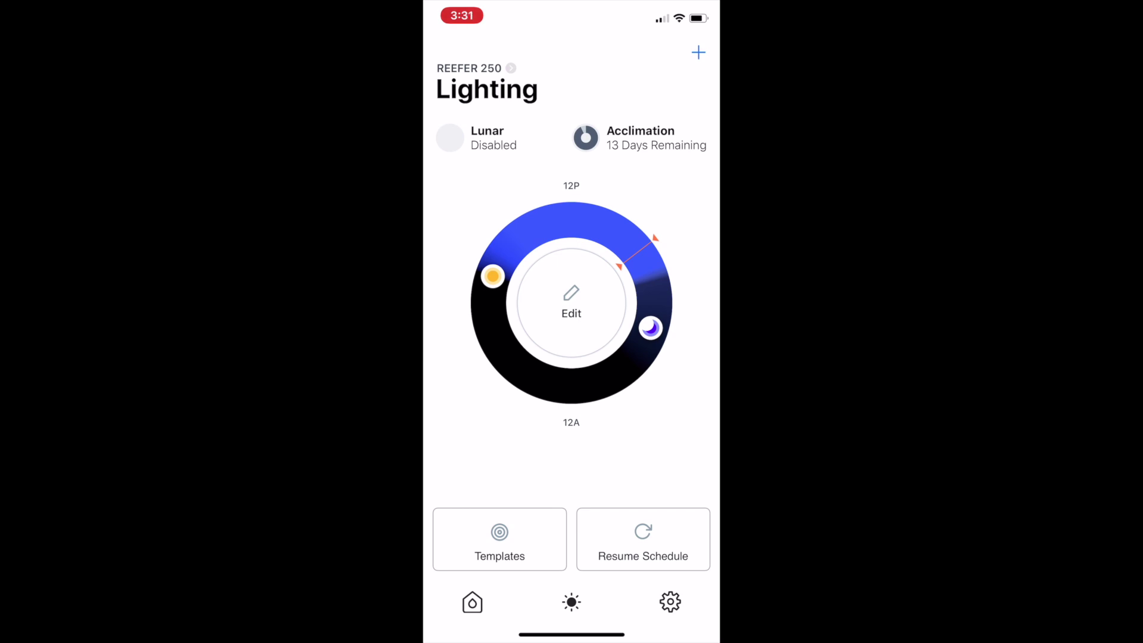
pyautogui.click(472, 602)
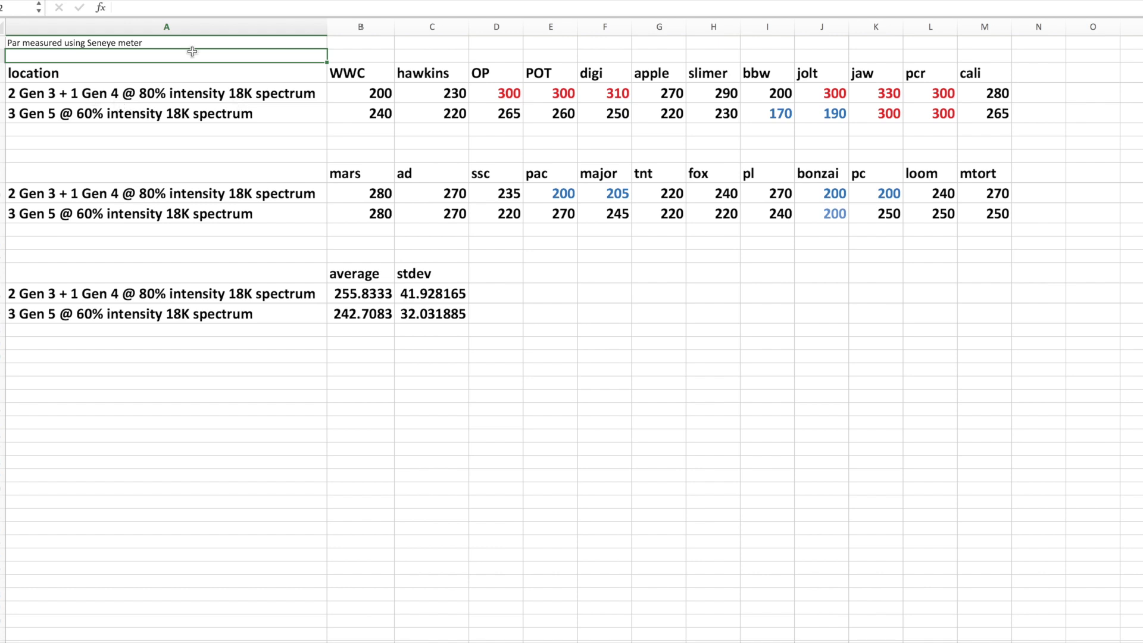
# Step: In the Excel PAR spreadsheet, go through the 2 Gen 3 + 1 Gen 4 readings for all coral locations in both tables
pyautogui.press('Down')
pyautogui.press('Down')
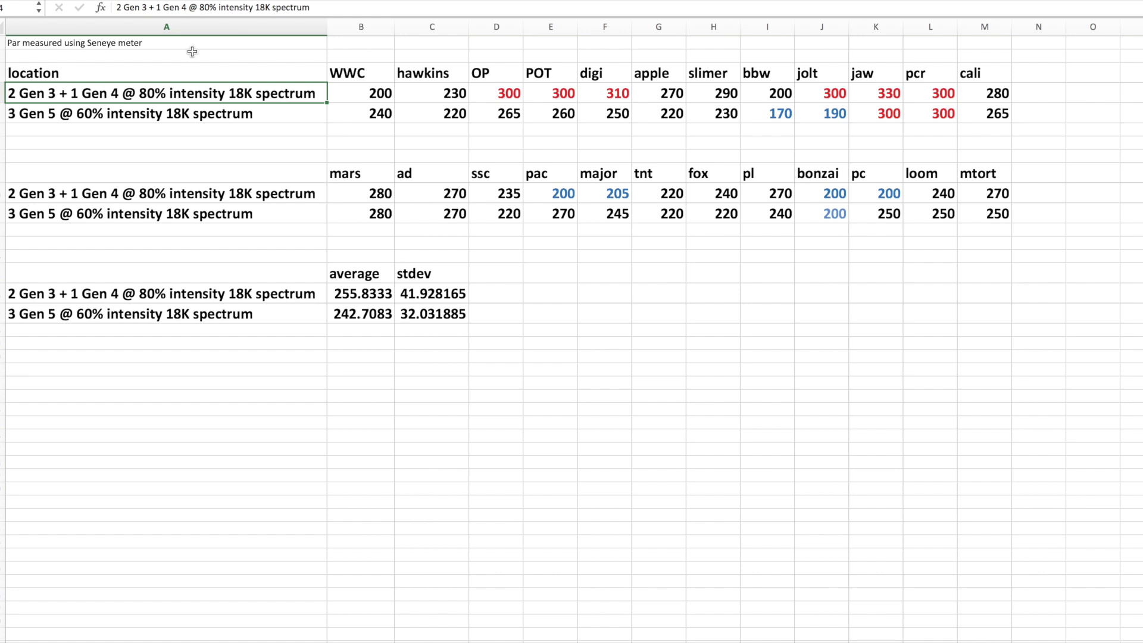
pyautogui.press('Right')
pyautogui.press('Right')
pyautogui.press('Right')
pyautogui.press('Right')
pyautogui.press('Right')
pyautogui.press('Right')
pyautogui.press('Right')
pyautogui.press('Right')
pyautogui.press('Right')
pyautogui.press('Right')
pyautogui.press('Right')
pyautogui.press('Right')
pyautogui.moveTo(389, 200); pyautogui.dragTo(988, 192)
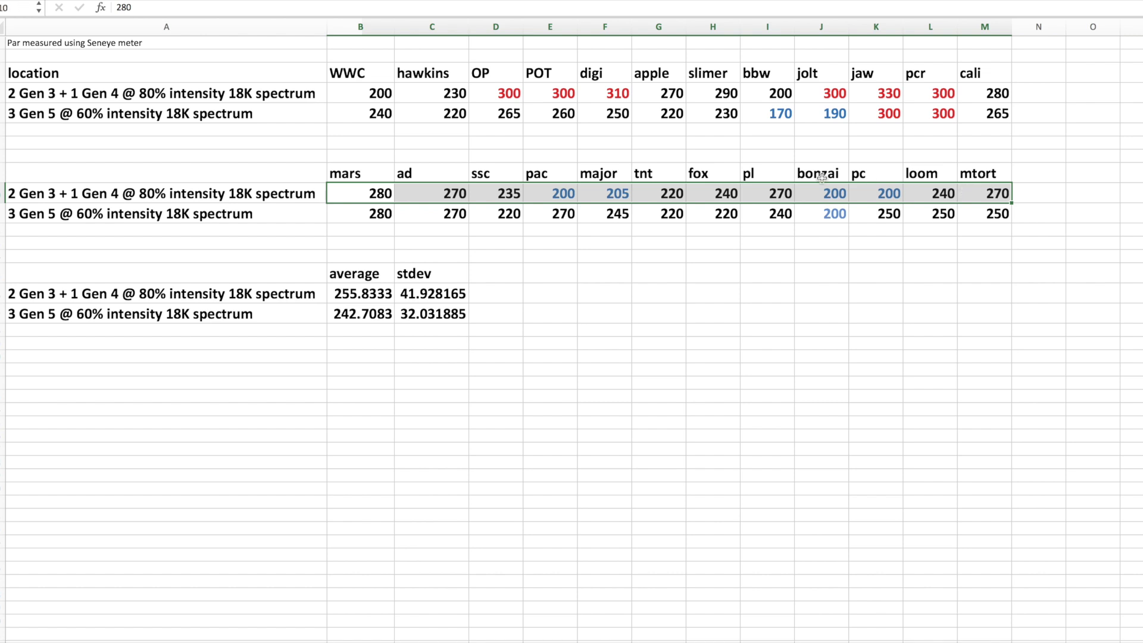
# Step: Compare the average PAR of the 3 Gen 5 setup with that of the 2 Gen 3 + 1 Gen 4 setup
pyautogui.click(149, 112)
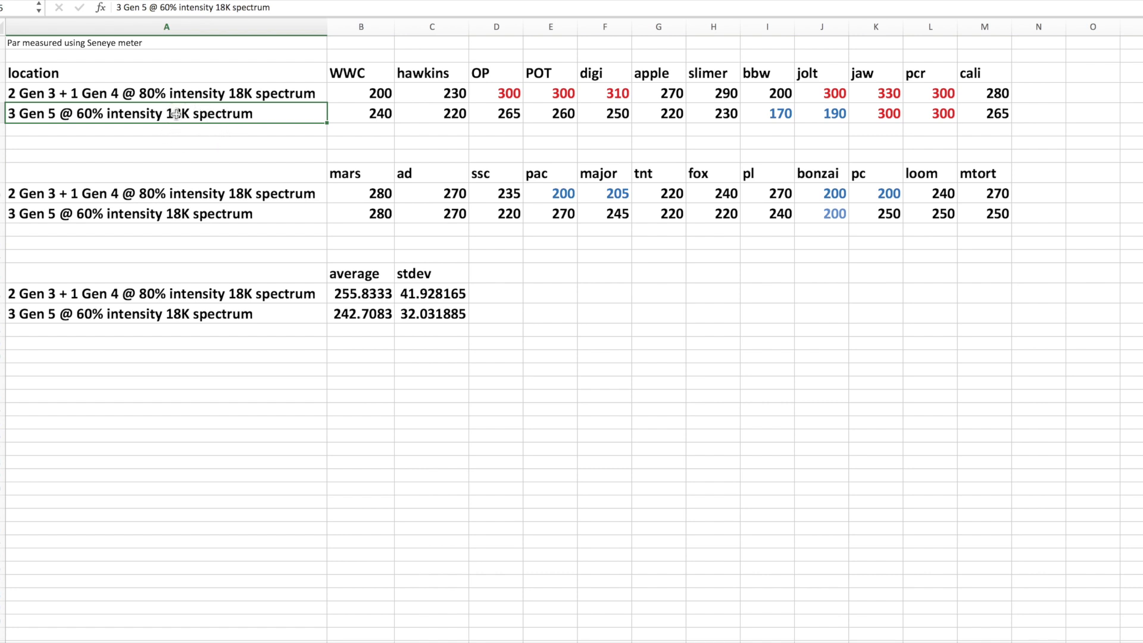
pyautogui.click(334, 198)
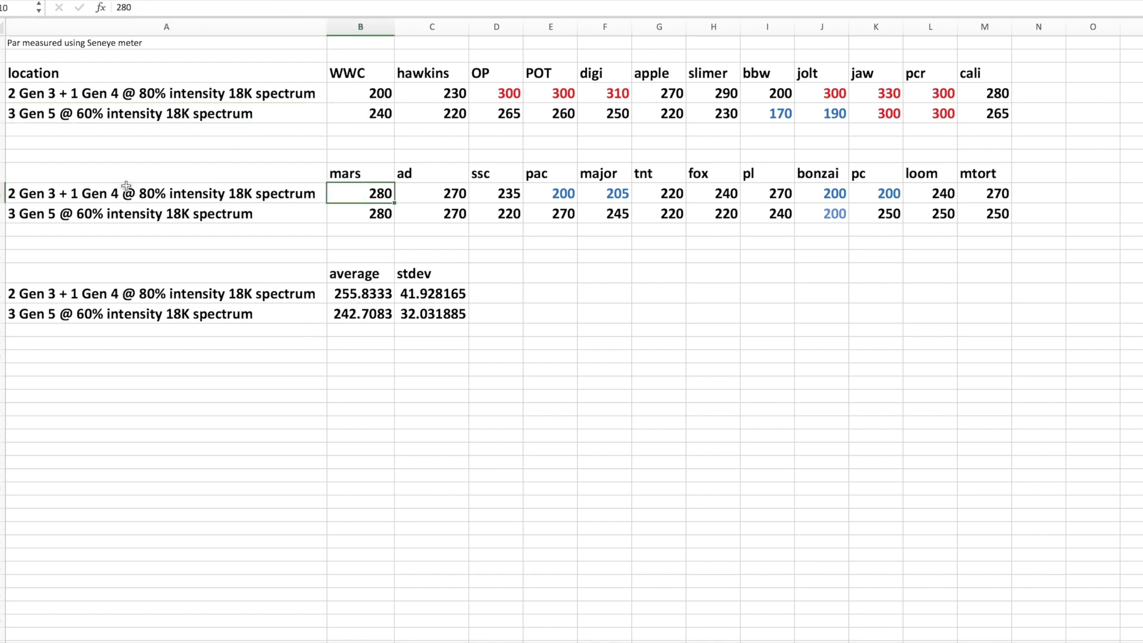
pyautogui.click(358, 317)
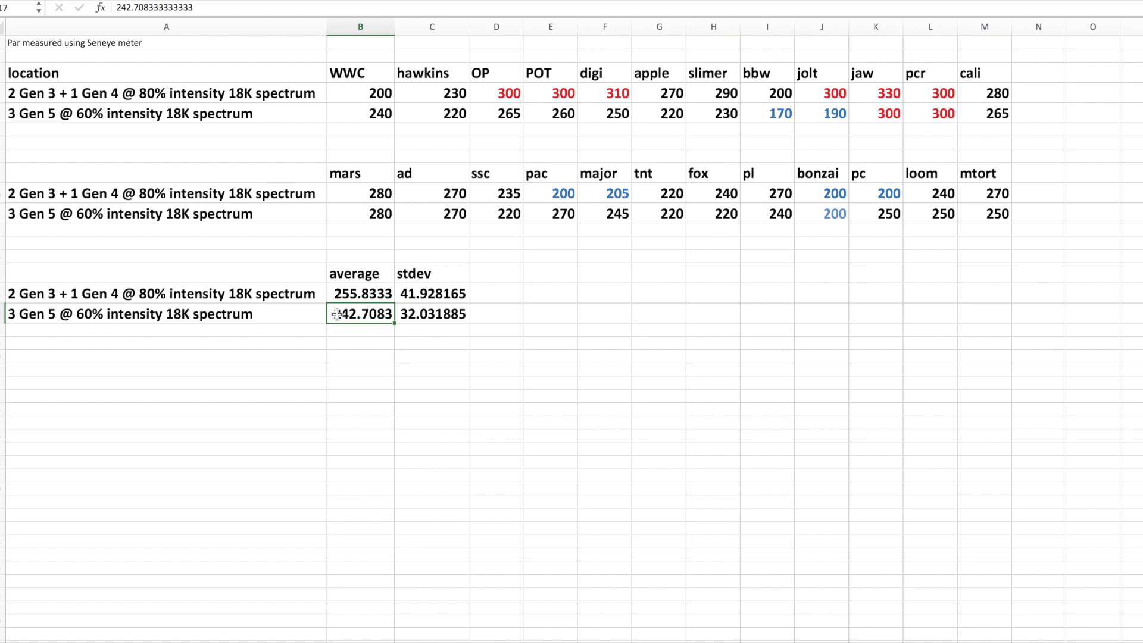
pyautogui.click(346, 293)
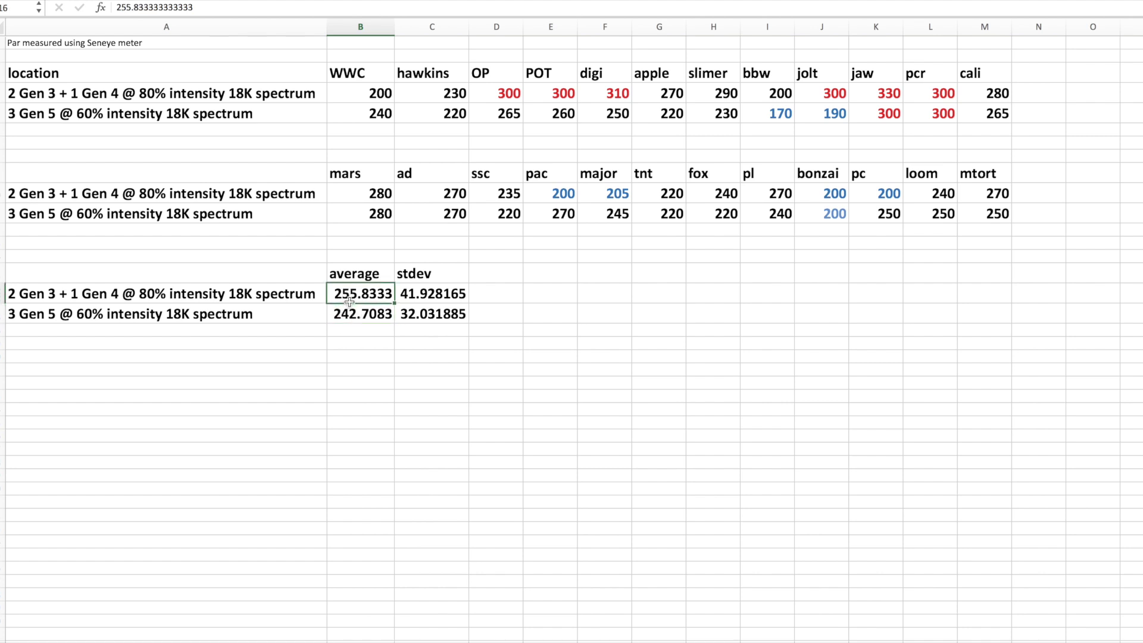
pyautogui.click(357, 340)
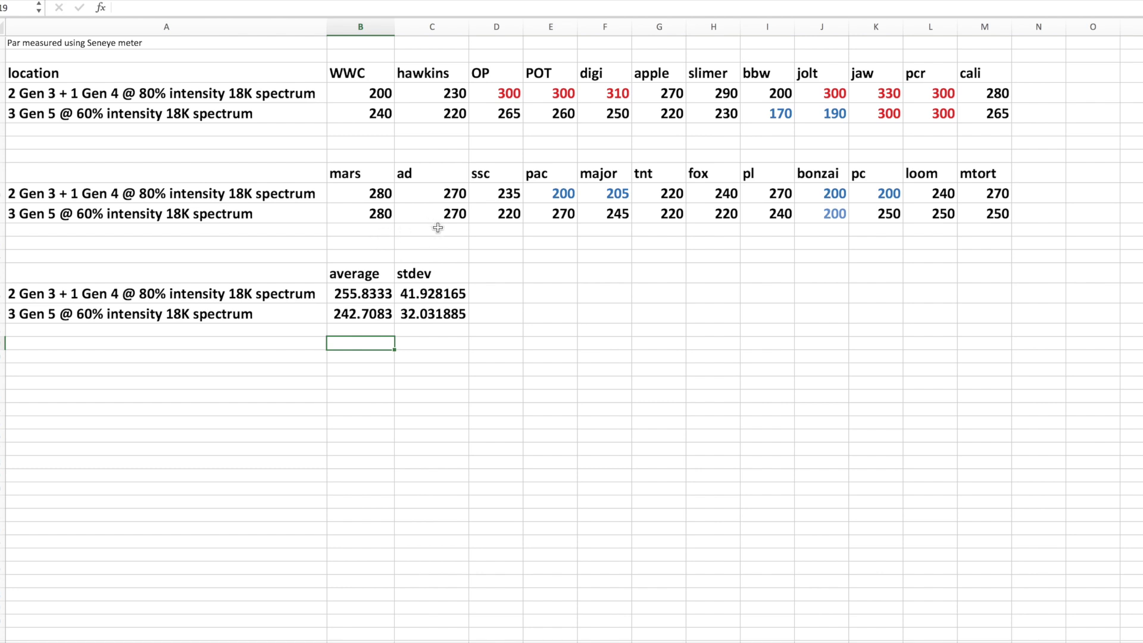
# Step: Compare the standard deviations of the PAR readings for the two light setups
pyautogui.click(392, 302)
pyautogui.click(439, 298)
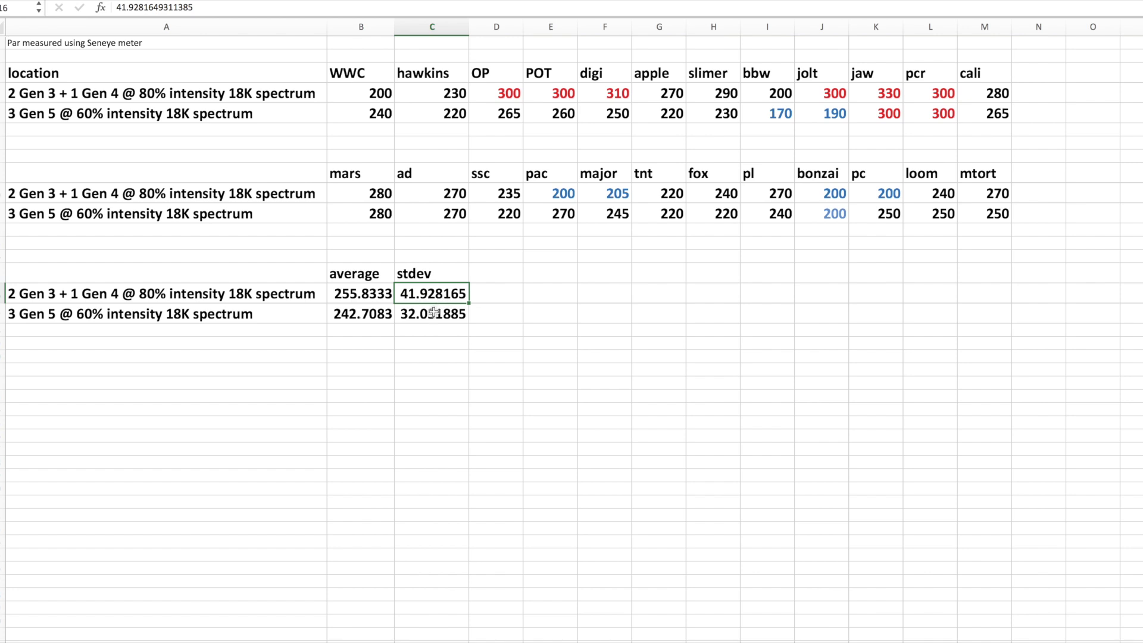
pyautogui.click(194, 320)
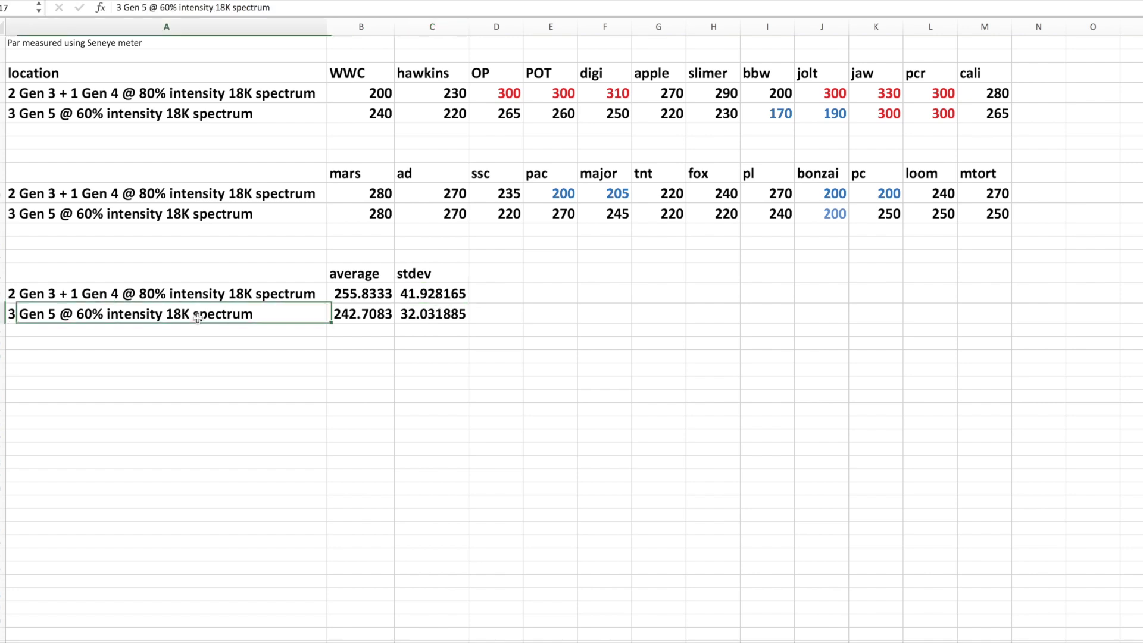
pyautogui.click(421, 322)
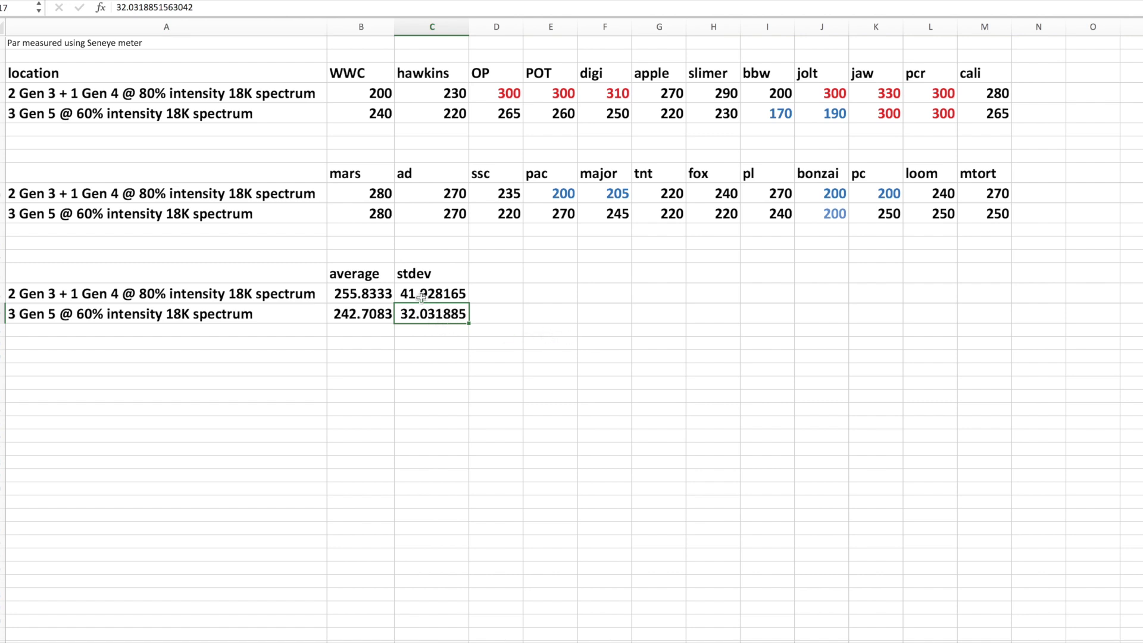
# Step: Examine the red high readings for OP, POT, digi, jolt, jaw and pcr in the 2 Gen 3 + 1 Gen 4 row
pyautogui.click(456, 93)
pyautogui.click(504, 94)
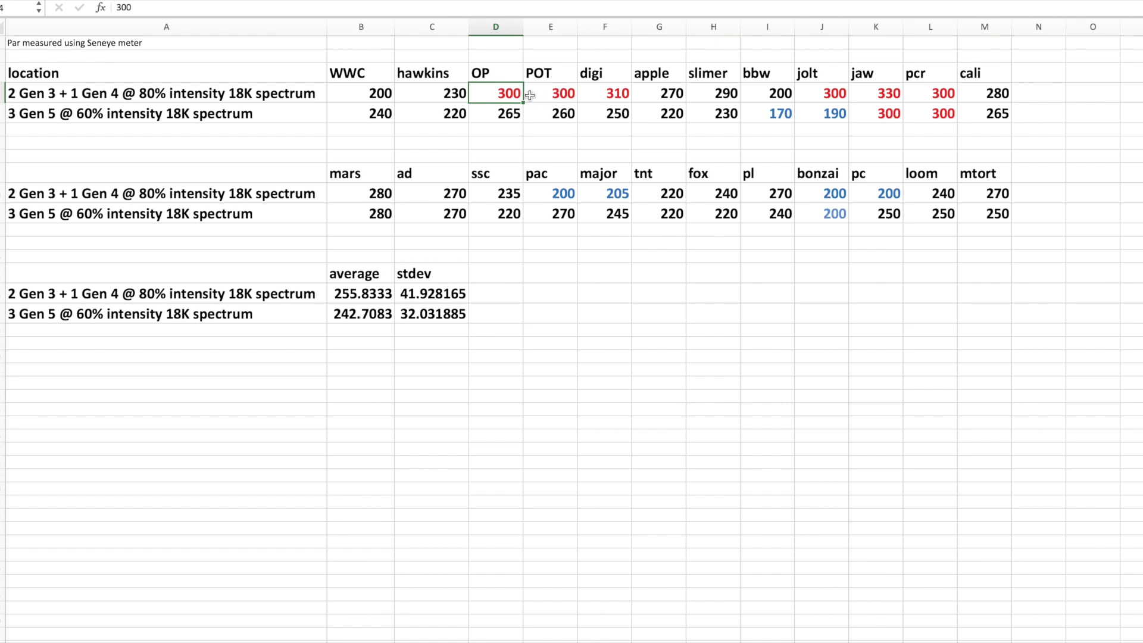
pyautogui.moveTo(517, 95); pyautogui.dragTo(589, 94)
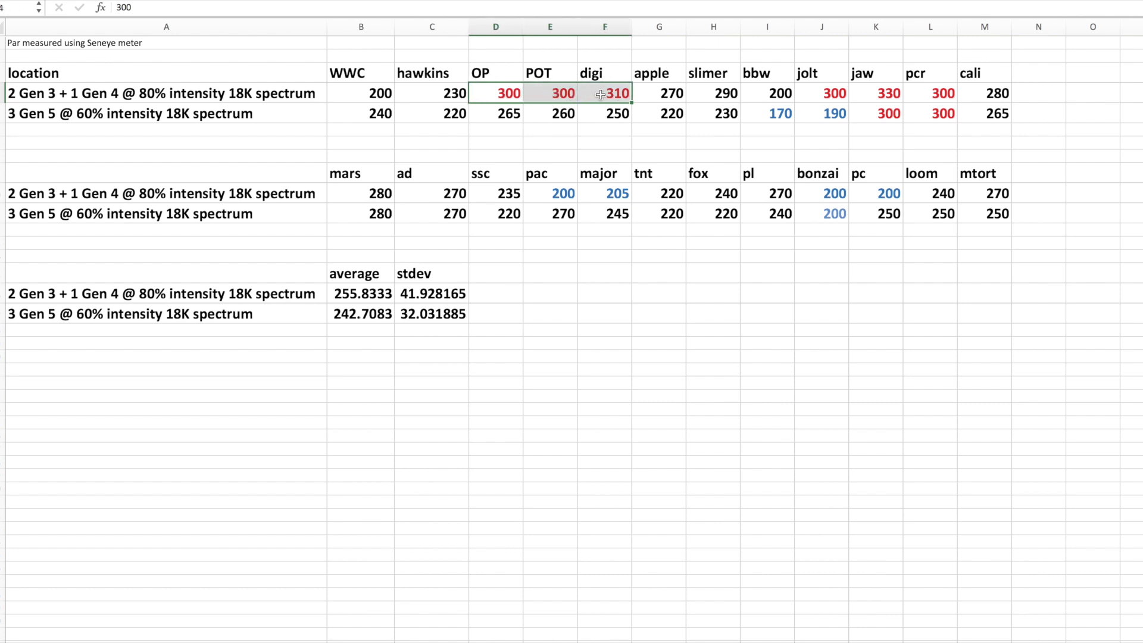
pyautogui.moveTo(830, 95); pyautogui.dragTo(896, 91)
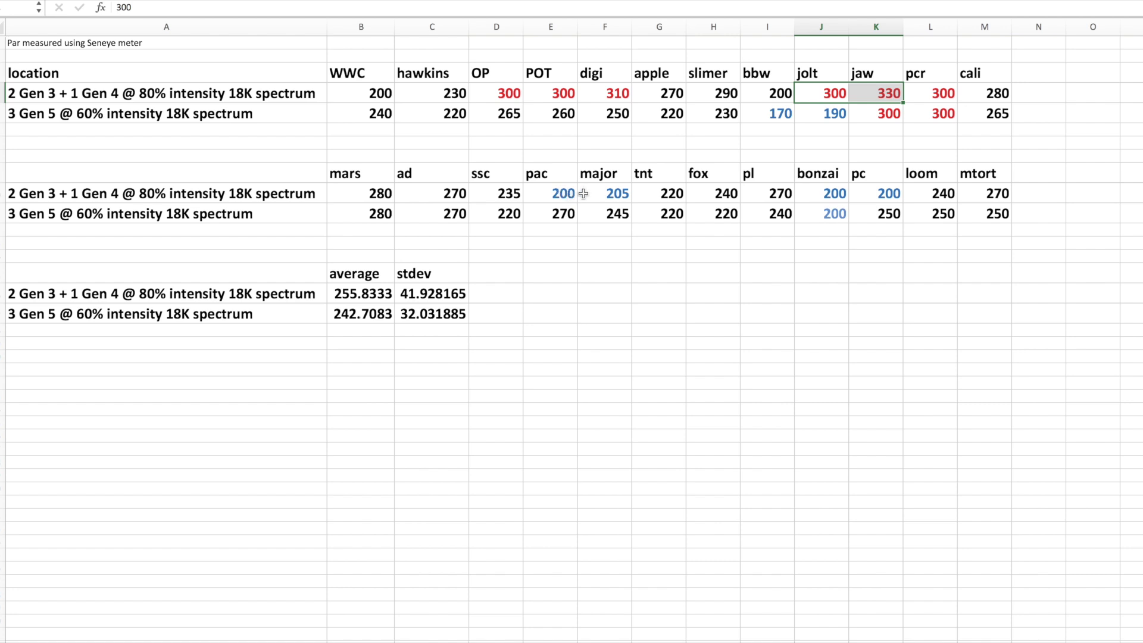
pyautogui.click(446, 98)
pyautogui.click(516, 101)
pyautogui.moveTo(499, 97); pyautogui.dragTo(604, 91)
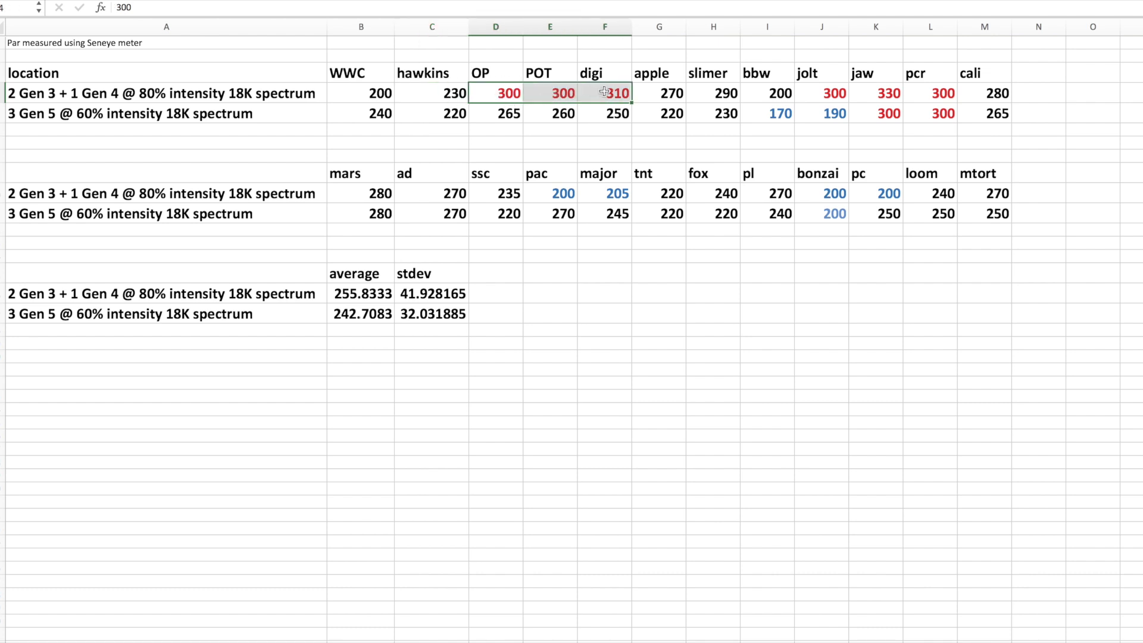
pyautogui.moveTo(827, 97); pyautogui.dragTo(942, 100)
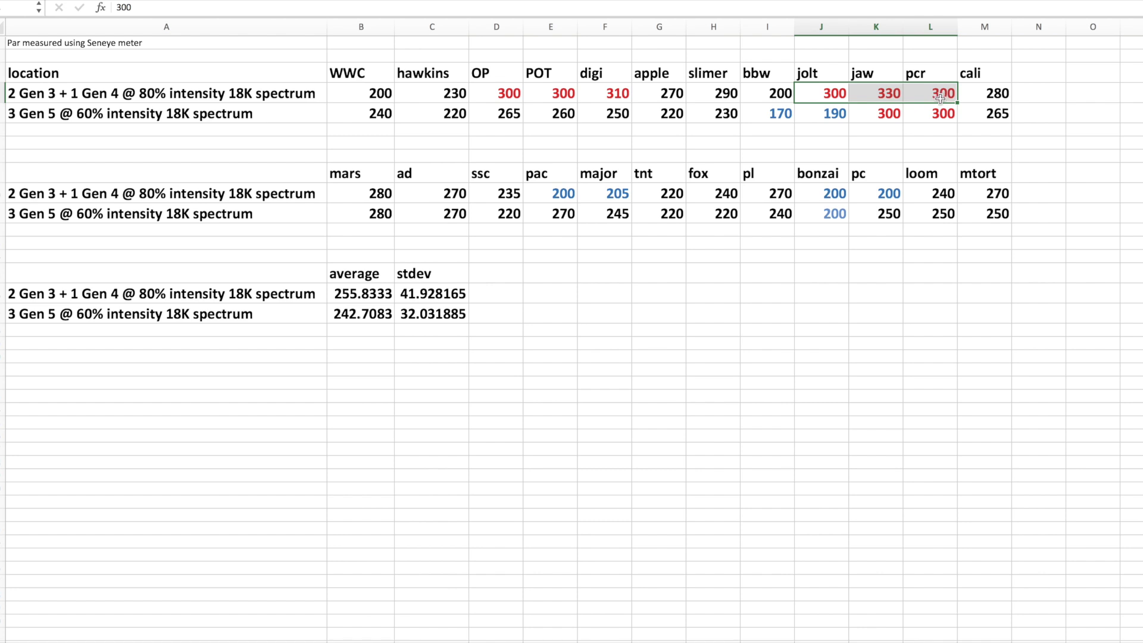
# Step: Examine the blue low readings: bbw and jolt for 3 Gen 5, and pac, major, bonzai and pc for 2 Gen 3 + 1 Gen 4
pyautogui.click(781, 116)
pyautogui.click(823, 115)
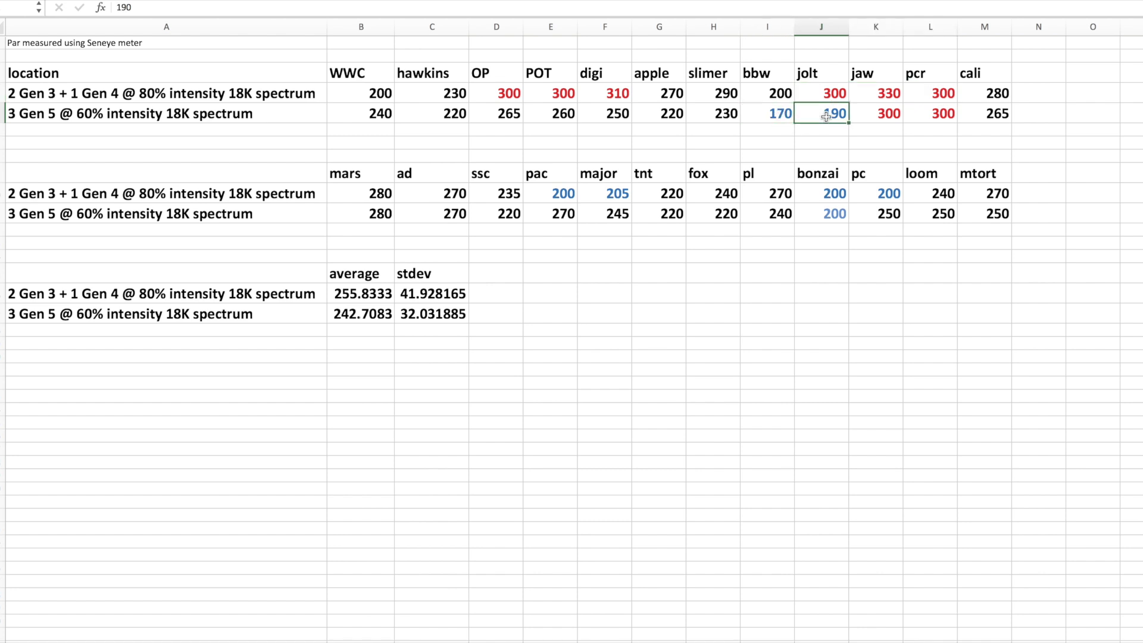
pyautogui.click(558, 193)
pyautogui.click(616, 193)
pyautogui.click(834, 193)
pyautogui.click(887, 197)
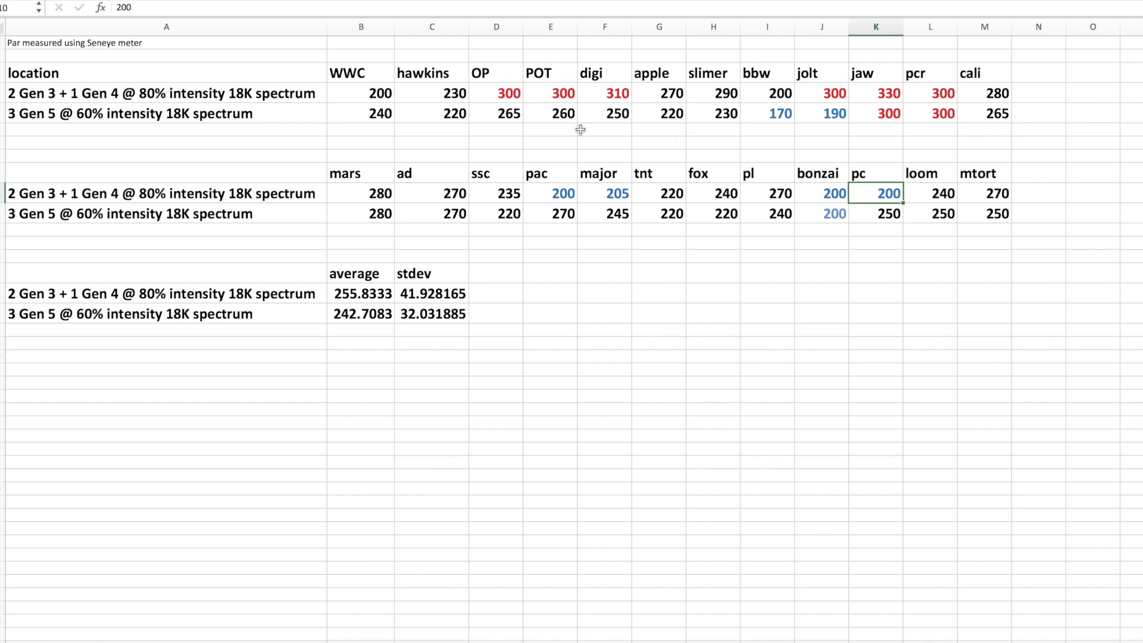
# Step: Examine the low jolt reading and the red jaw and pcr readings in the 3 Gen 5 row
pyautogui.click(813, 122)
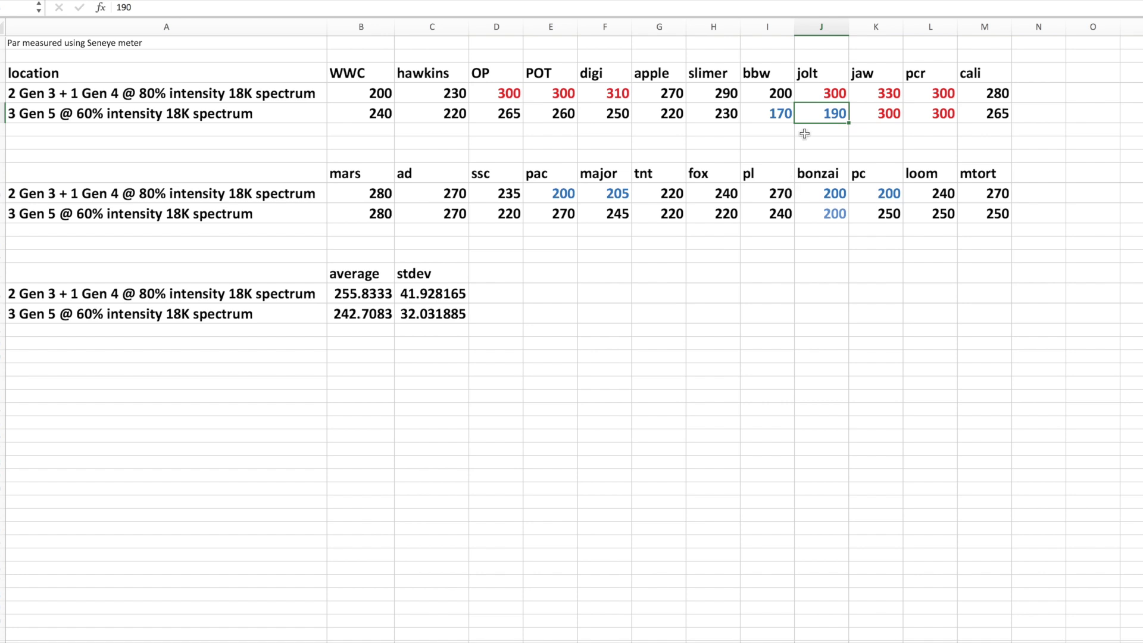
pyautogui.click(889, 113)
pyautogui.moveTo(889, 113); pyautogui.dragTo(948, 115)
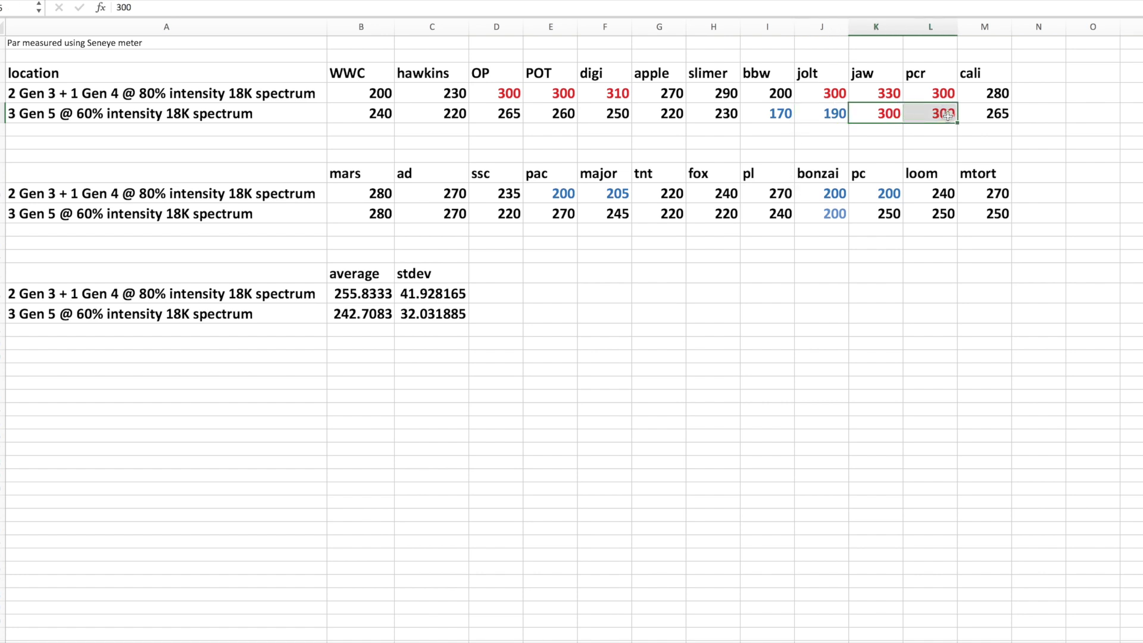